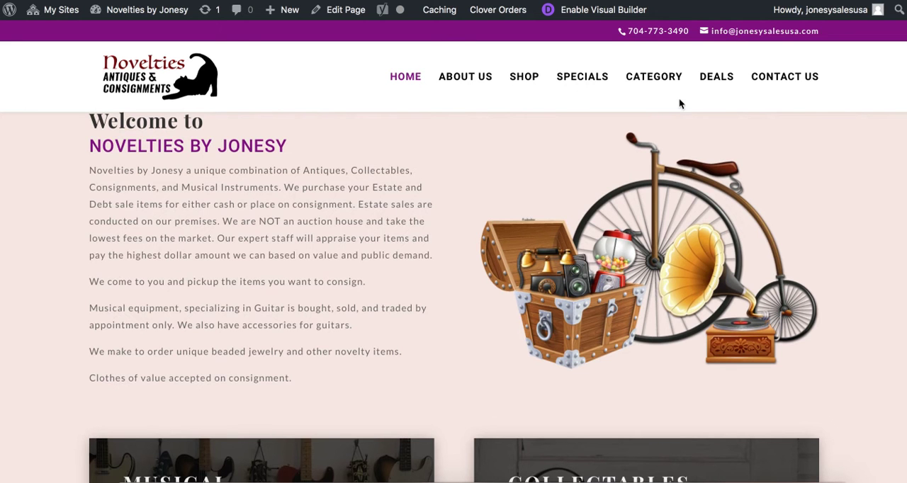
Look over the store website's home page introduction and its About Us page
{"action": "scroll", "coordinate": [449, 288], "scroll_direction": "down", "scroll_amount": 1}
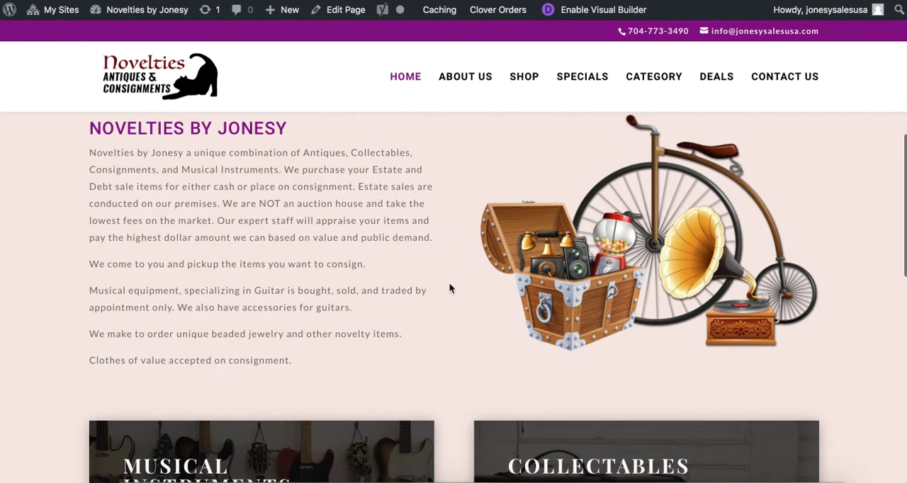
{"action": "scroll", "coordinate": [449, 288], "scroll_direction": "down", "scroll_amount": 2}
{"action": "scroll", "coordinate": [459, 202], "scroll_direction": "up", "scroll_amount": 3}
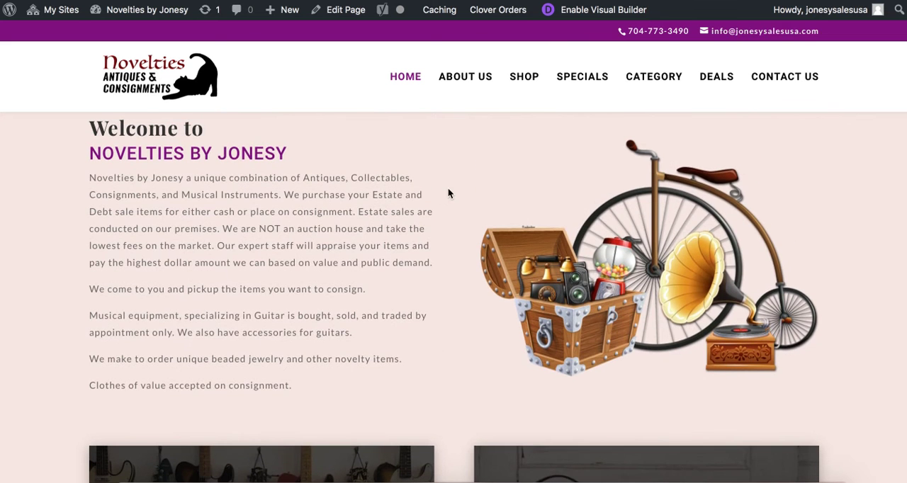
{"action": "left_click", "coordinate": [463, 77]}
{"action": "scroll", "coordinate": [410, 277], "scroll_direction": "down", "scroll_amount": 3}
{"action": "scroll", "coordinate": [411, 277], "scroll_direction": "up", "scroll_amount": 3}
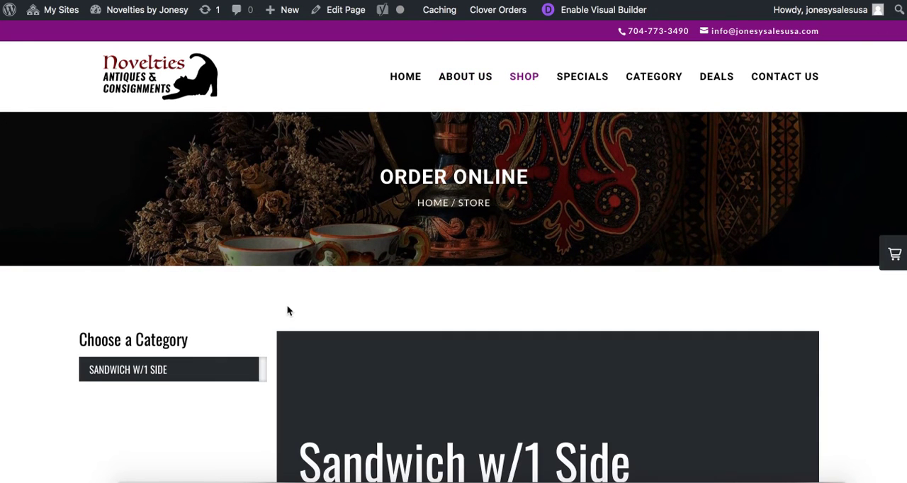
Look over the Shop page's categories, and open the Specials store page
{"action": "scroll", "coordinate": [284, 306], "scroll_direction": "down", "scroll_amount": 1}
{"action": "scroll", "coordinate": [283, 307], "scroll_direction": "down", "scroll_amount": 5}
{"action": "scroll", "coordinate": [283, 310], "scroll_direction": "up", "scroll_amount": 6}
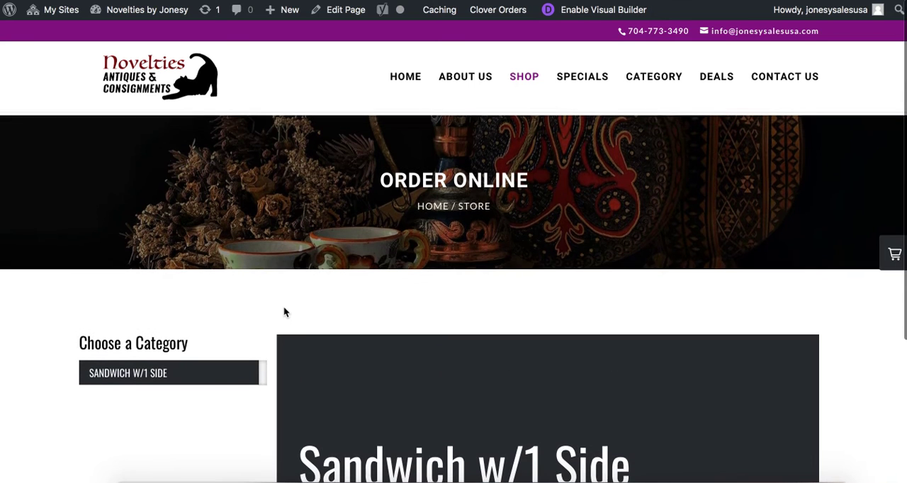
{"action": "left_click", "coordinate": [590, 82]}
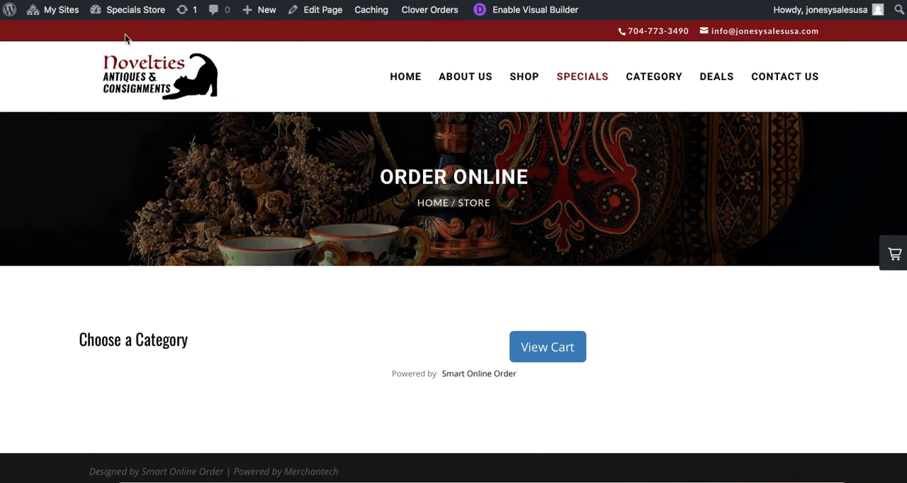
Return to the main Novelties by Jonesy site, open its dashboard and go to the Clover Orders settings
{"action": "mouse_move", "coordinate": [136, 22]}
{"action": "left_click", "coordinate": [824, 0]}
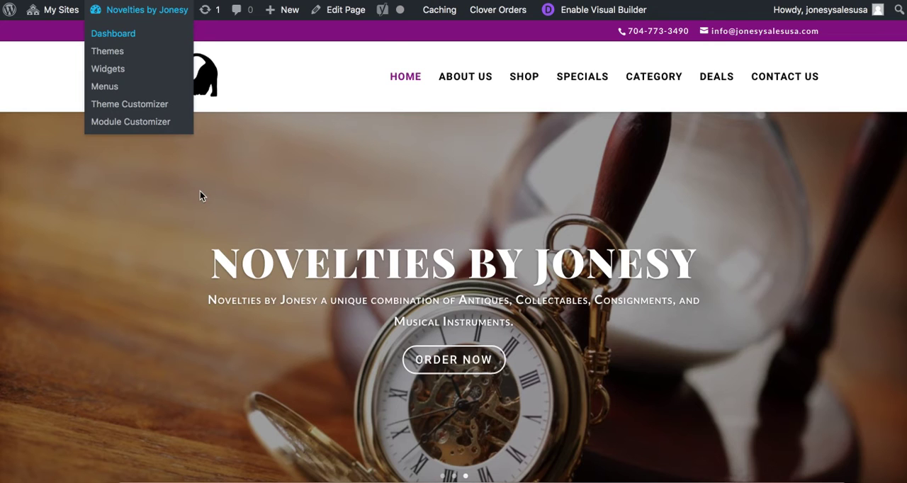
{"action": "scroll", "coordinate": [121, 235], "scroll_direction": "down", "scroll_amount": 5}
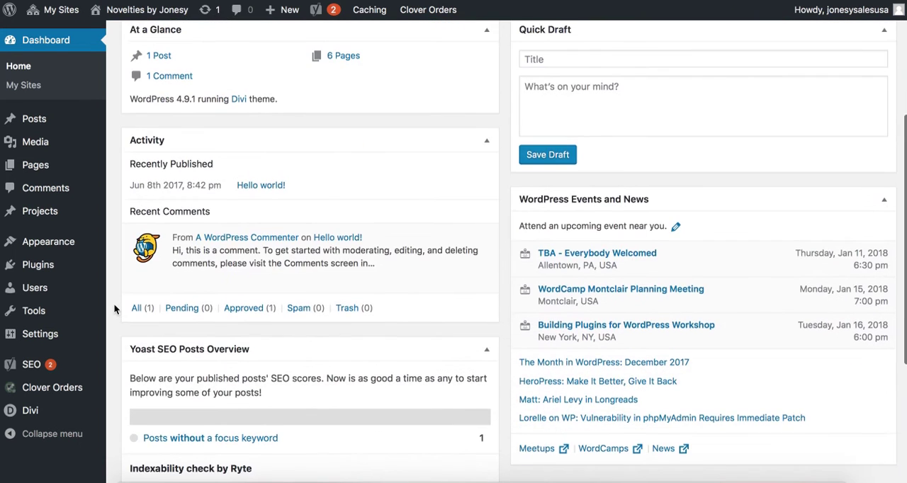
{"action": "scroll", "coordinate": [114, 309], "scroll_direction": "up", "scroll_amount": 5}
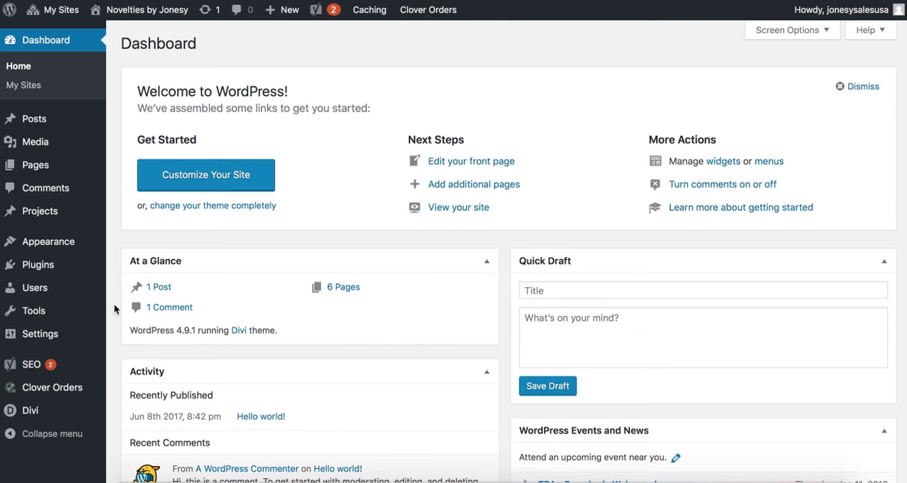
{"action": "scroll", "coordinate": [117, 330], "scroll_direction": "down", "scroll_amount": 1}
{"action": "mouse_move", "coordinate": [77, 387]}
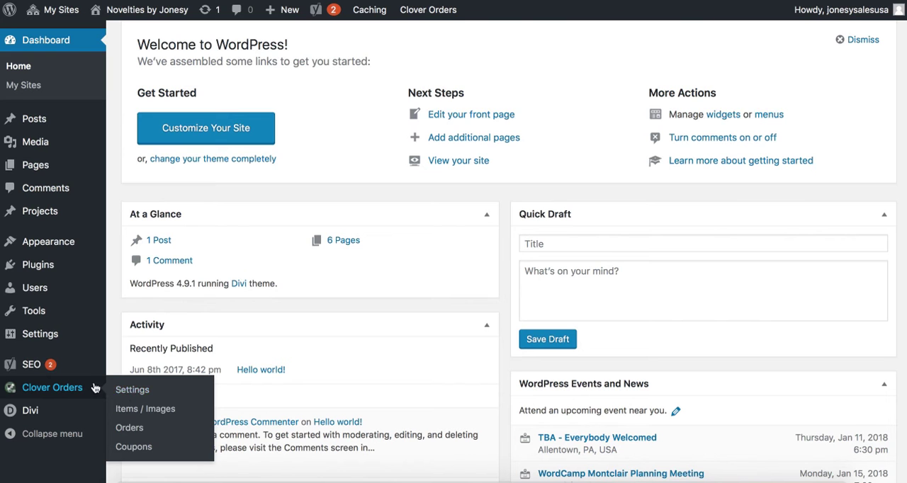
{"action": "left_click", "coordinate": [131, 391]}
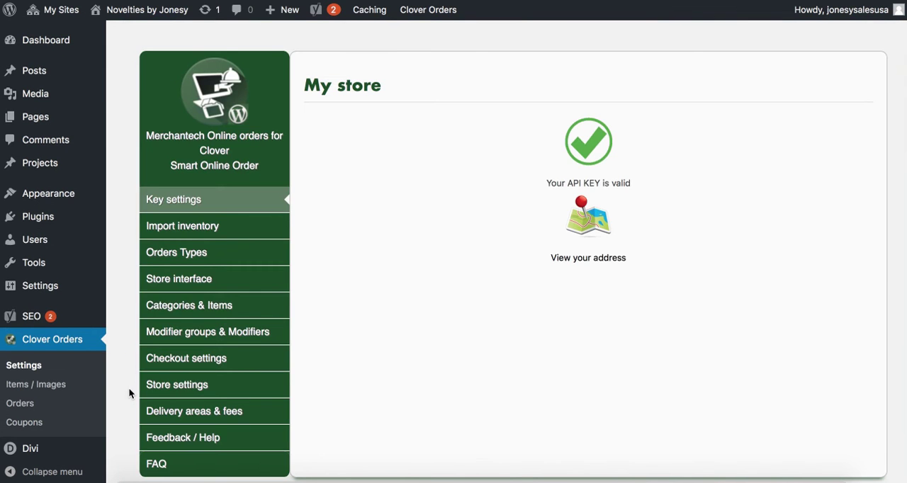
Review the Import inventory section's statistics, manual sync and Clean Inventory options
{"action": "left_click", "coordinate": [198, 234]}
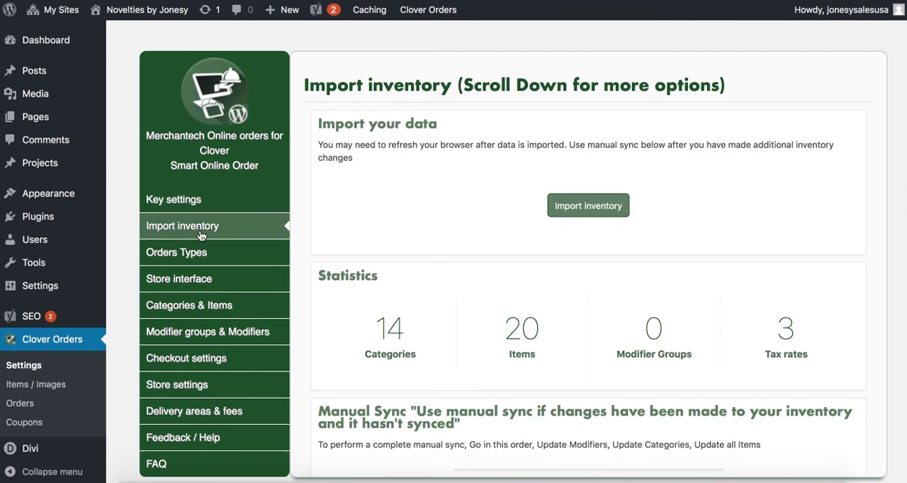
{"action": "scroll", "coordinate": [308, 303], "scroll_direction": "down", "scroll_amount": 3}
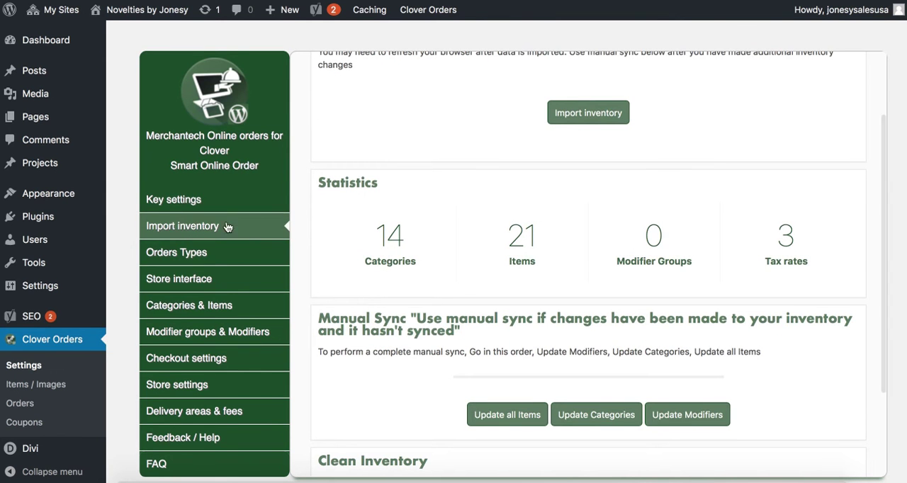
{"action": "scroll", "coordinate": [399, 314], "scroll_direction": "down", "scroll_amount": 1}
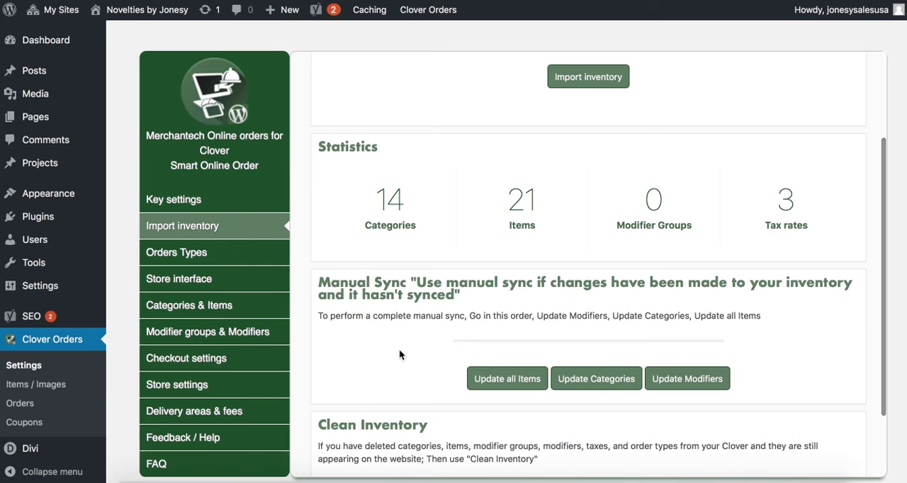
{"action": "scroll", "coordinate": [411, 340], "scroll_direction": "down", "scroll_amount": 1}
{"action": "scroll", "coordinate": [399, 342], "scroll_direction": "down", "scroll_amount": 2}
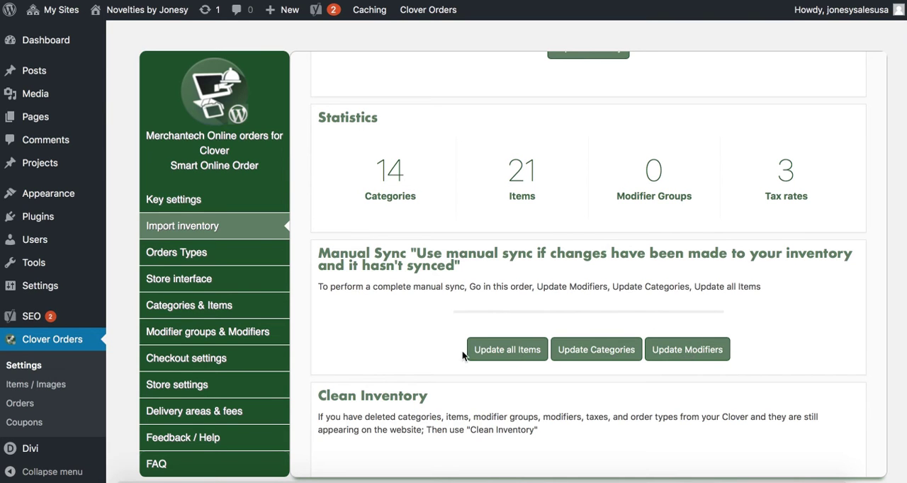
{"action": "scroll", "coordinate": [316, 334], "scroll_direction": "down", "scroll_amount": 2}
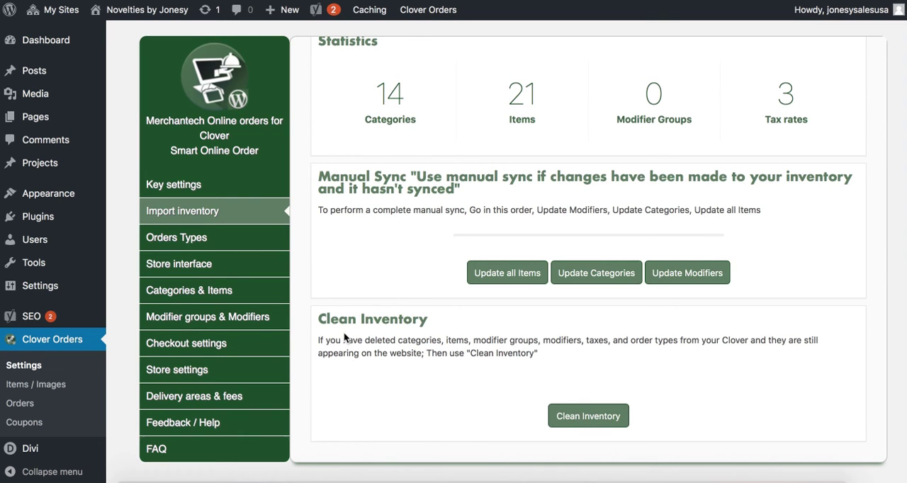
{"action": "scroll", "coordinate": [344, 338], "scroll_direction": "up", "scroll_amount": 1}
{"action": "scroll", "coordinate": [343, 340], "scroll_direction": "down", "scroll_amount": 1}
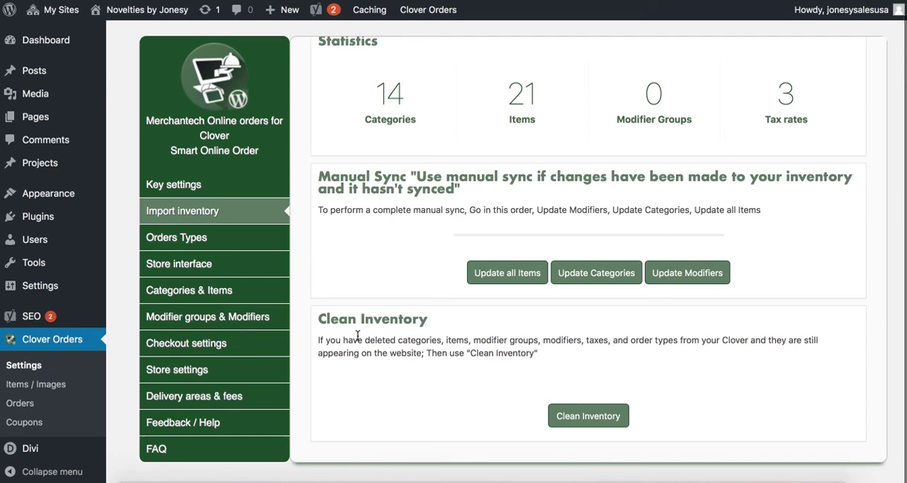
In Categories & Items, switch the visibility of the Antiques and Clothes categories off and back on
{"action": "left_click", "coordinate": [242, 291]}
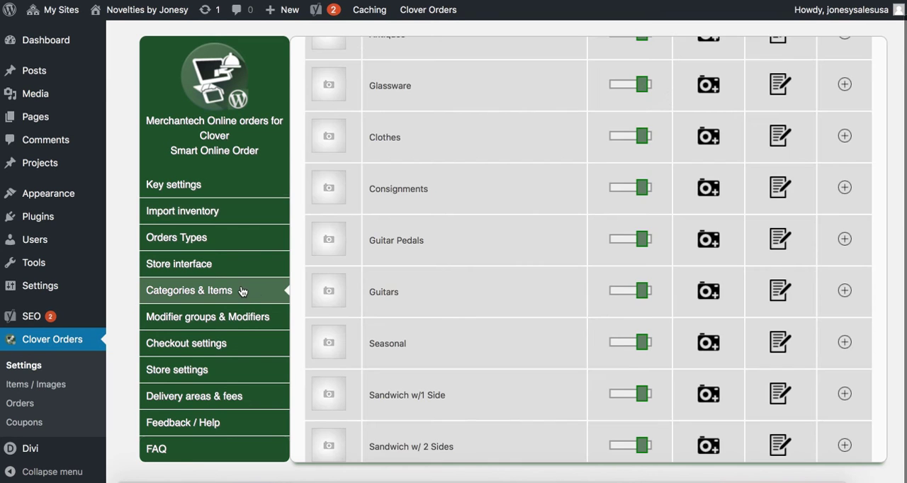
{"action": "scroll", "coordinate": [510, 239], "scroll_direction": "up", "scroll_amount": 3}
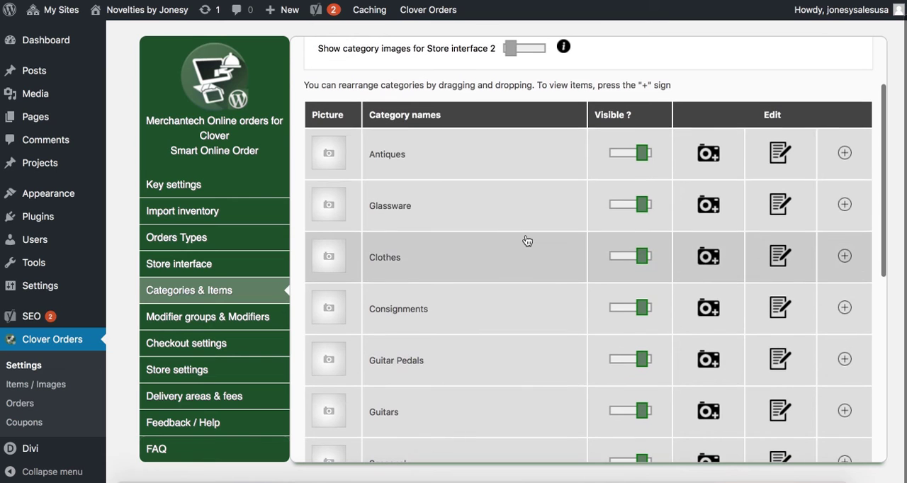
{"action": "left_click", "coordinate": [642, 157]}
{"action": "left_click", "coordinate": [622, 157]}
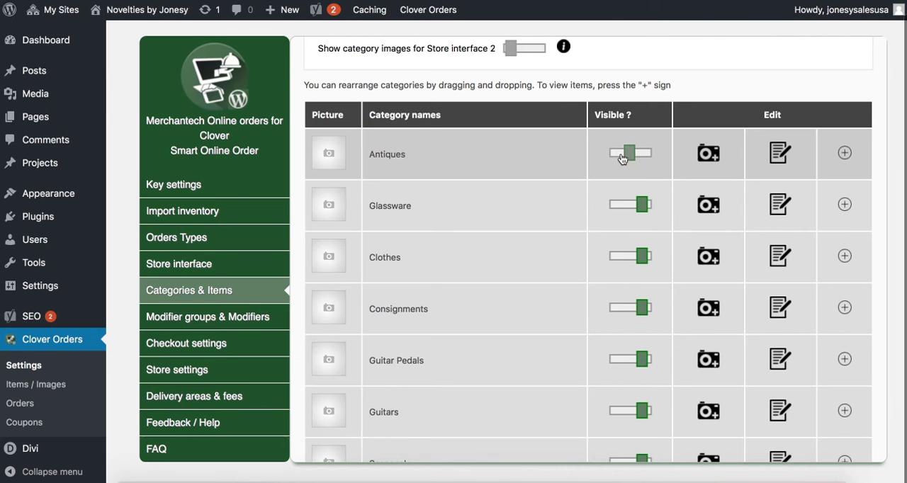
{"action": "left_click", "coordinate": [638, 258]}
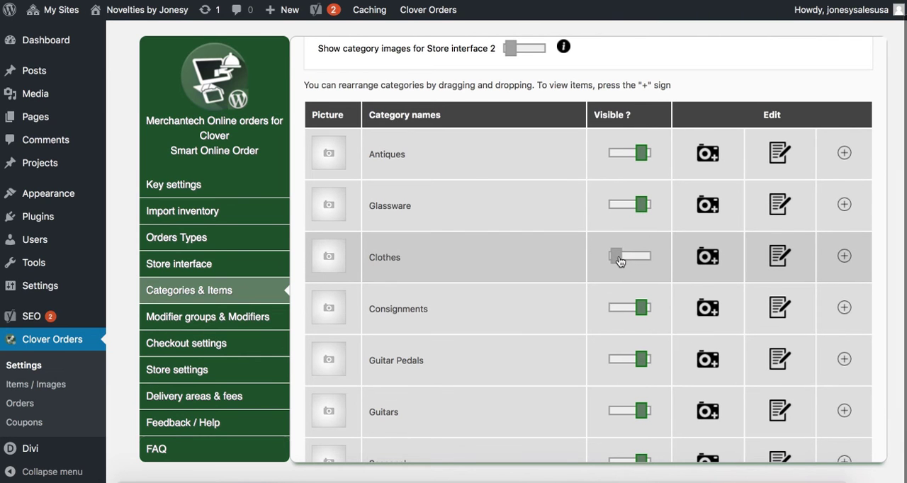
{"action": "left_click", "coordinate": [625, 259]}
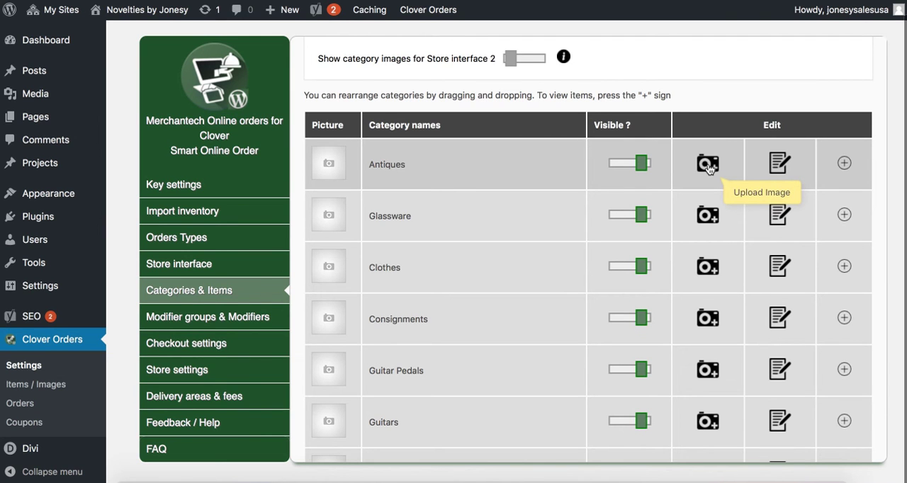
{"action": "scroll", "coordinate": [291, 344], "scroll_direction": "down", "scroll_amount": 2}
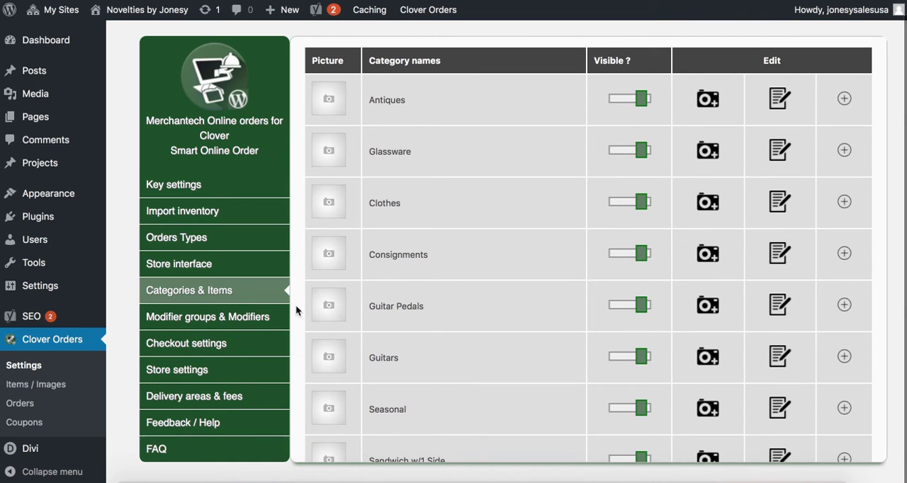
Open the Clover Orders Items / Images list and look through the first page of products
{"action": "left_click", "coordinate": [60, 385]}
{"action": "left_click", "coordinate": [730, 70]}
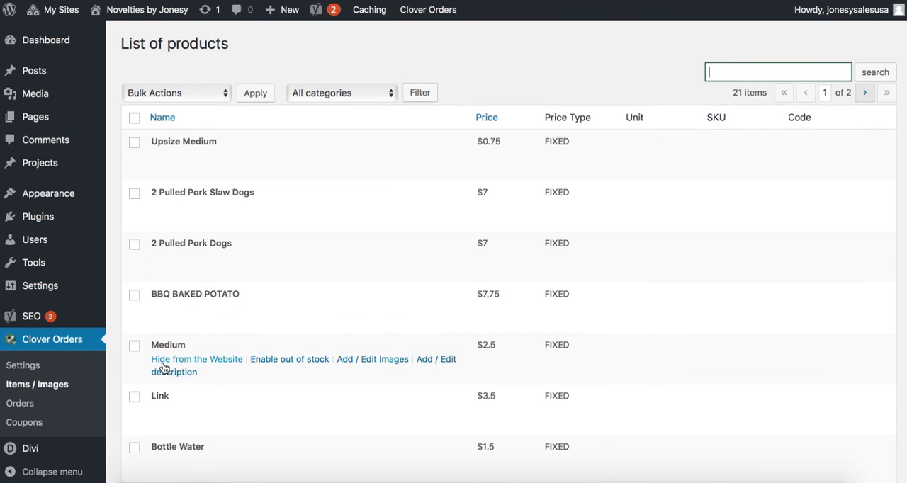
{"action": "mouse_move", "coordinate": [171, 315]}
{"action": "scroll", "coordinate": [232, 284], "scroll_direction": "down", "scroll_amount": 8}
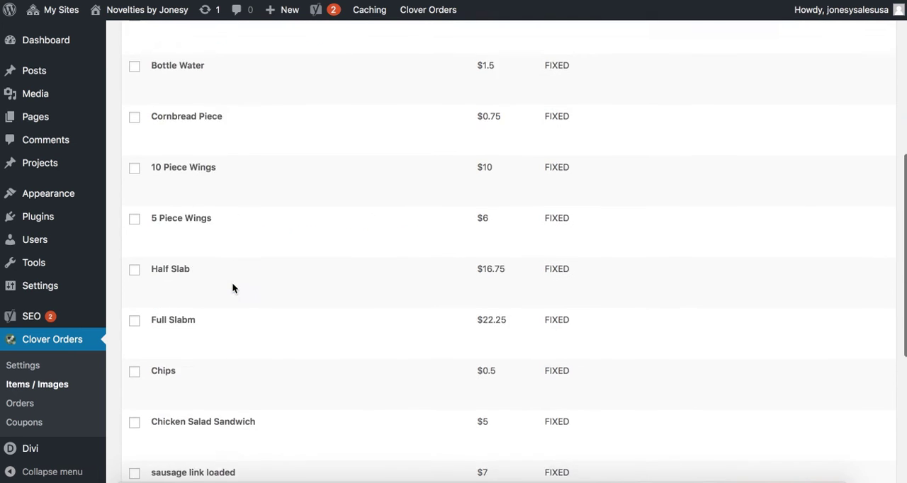
{"action": "scroll", "coordinate": [231, 282], "scroll_direction": "down", "scroll_amount": 3}
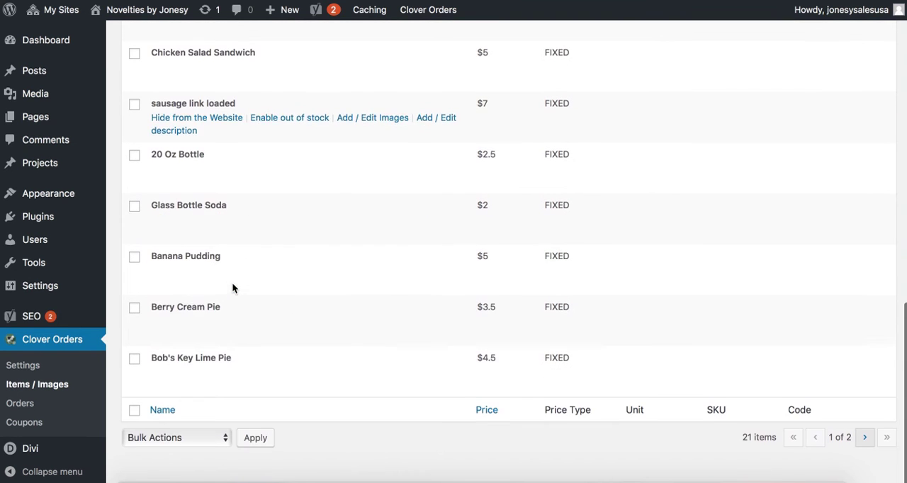
{"action": "mouse_move", "coordinate": [188, 370]}
{"action": "scroll", "coordinate": [288, 334], "scroll_direction": "up", "scroll_amount": 15}
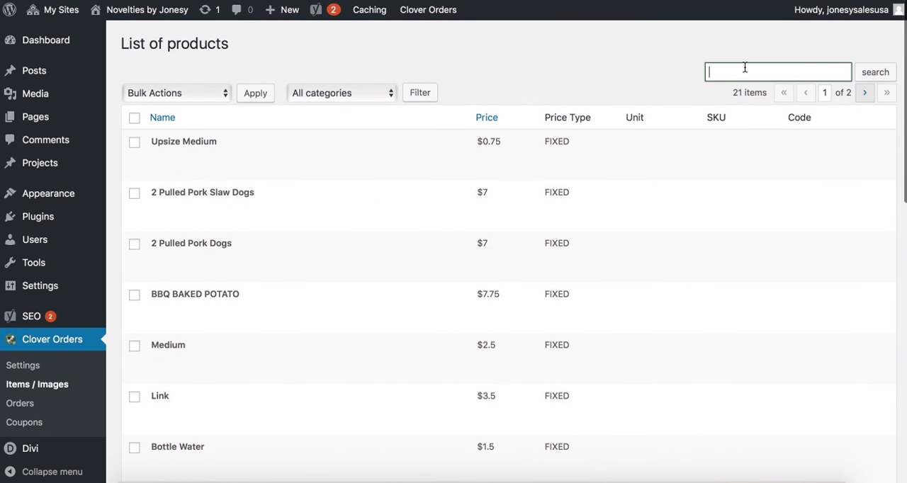
Open the Upsize Medium product for editing and try out its item description field
{"action": "mouse_move", "coordinate": [408, 162]}
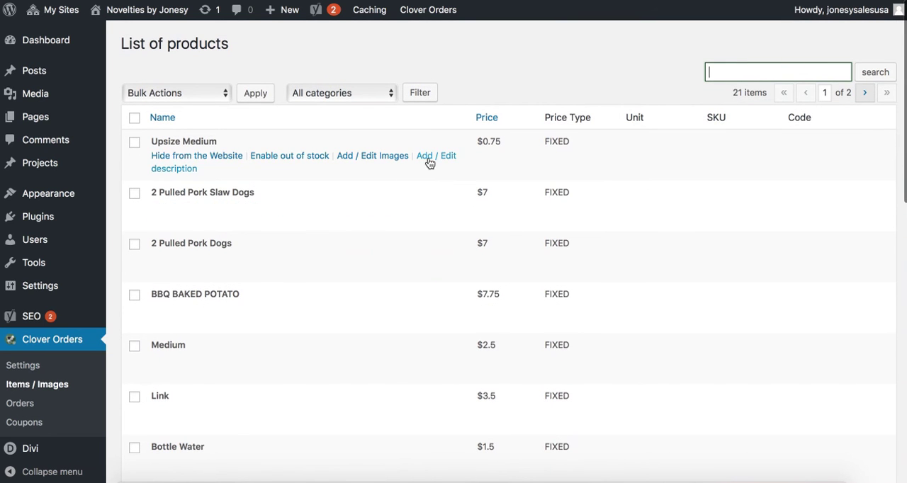
{"action": "left_click", "coordinate": [383, 155]}
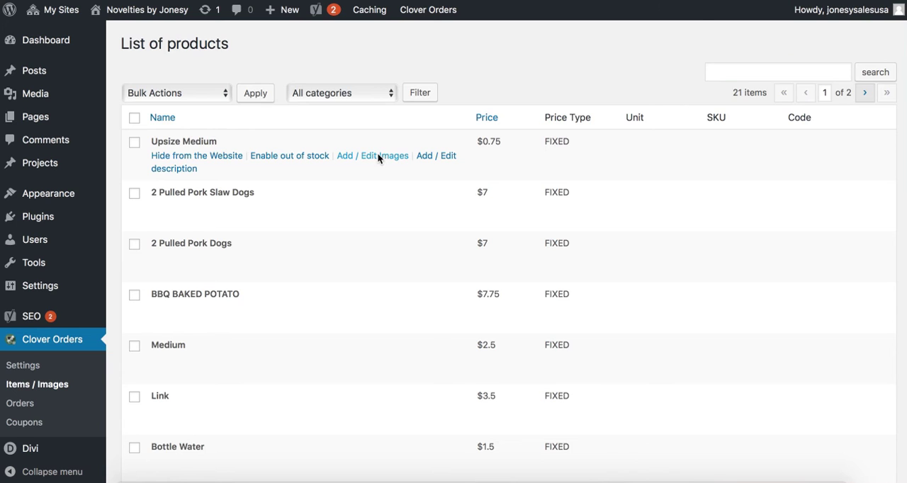
{"action": "left_click", "coordinate": [150, 267]}
{"action": "type", "text": "T"}
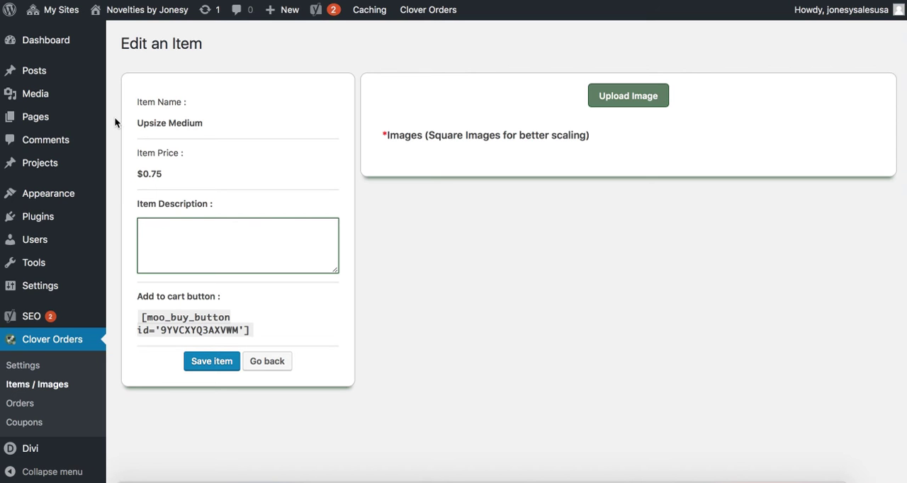
Open the list of all sites in the network administration
{"action": "mouse_move", "coordinate": [57, 10]}
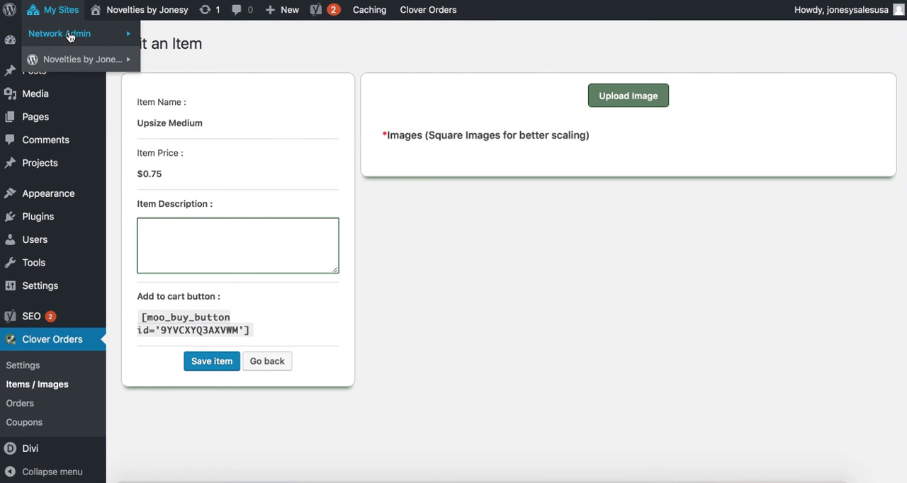
{"action": "mouse_move", "coordinate": [70, 36]}
{"action": "left_click", "coordinate": [162, 52]}
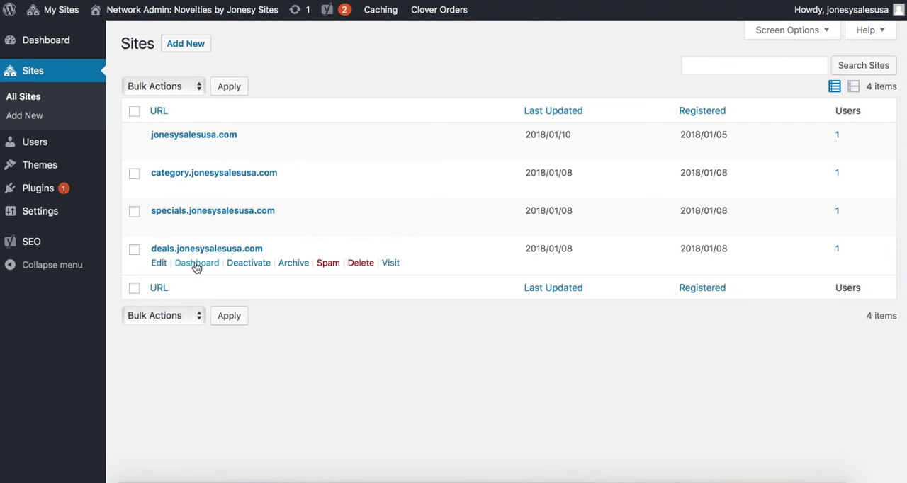
Open the dashboard of the specials.jonesysalesusa.com site and go to its Clover Orders settings
{"action": "left_click", "coordinate": [199, 225]}
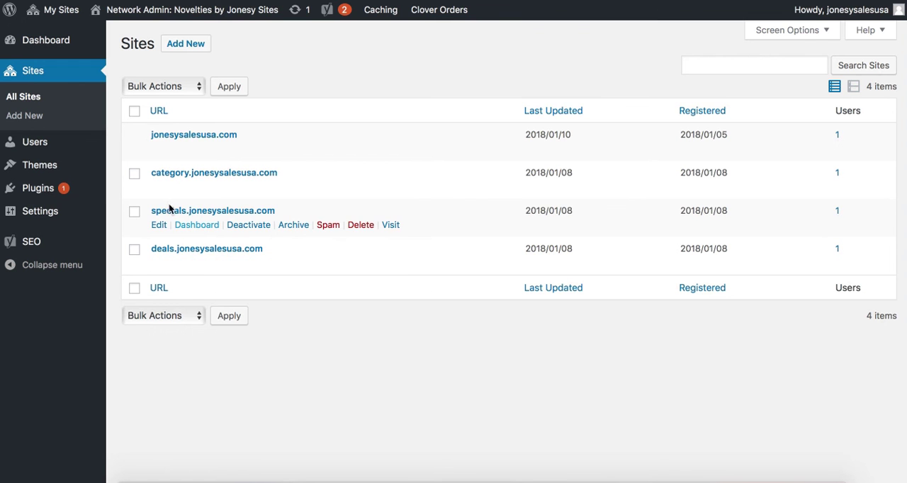
{"action": "scroll", "coordinate": [117, 285], "scroll_direction": "down", "scroll_amount": 3}
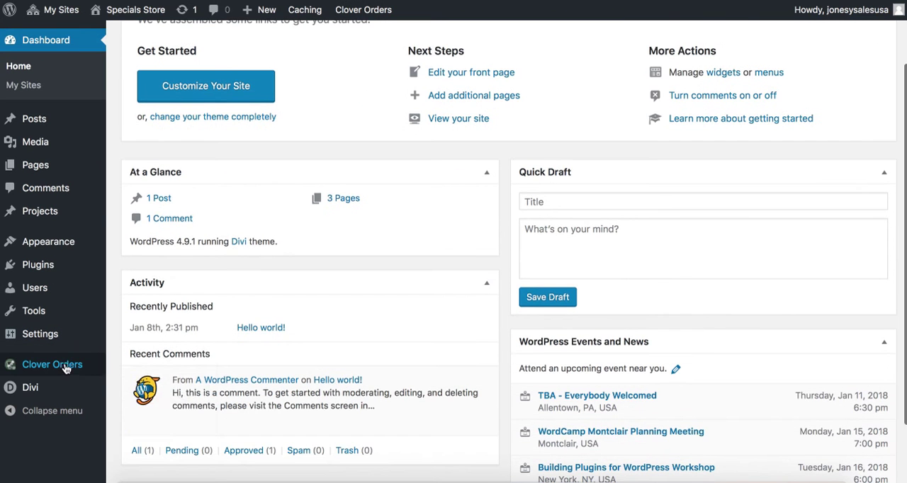
{"action": "mouse_move", "coordinate": [67, 368]}
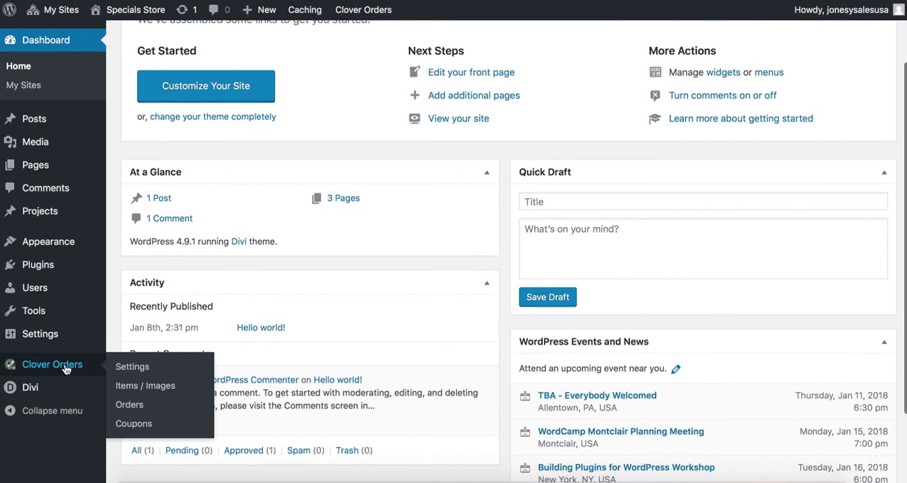
{"action": "left_click", "coordinate": [124, 367]}
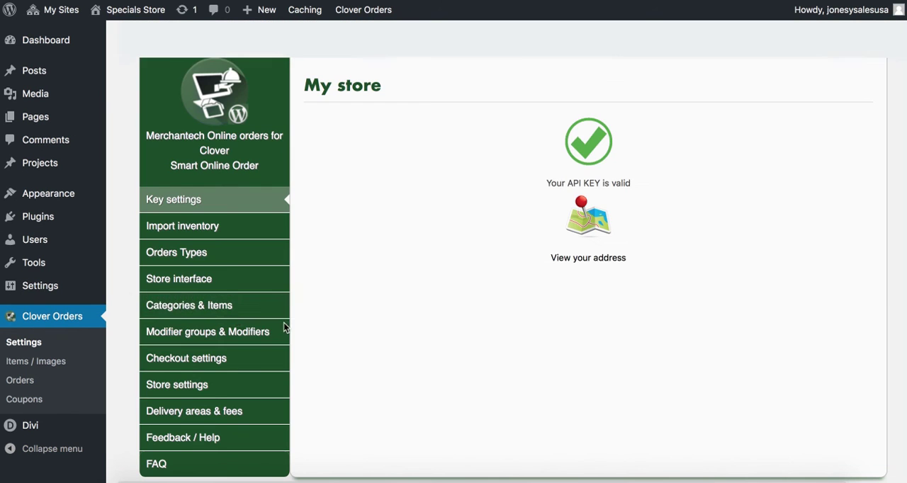
Open the Specials Store's Categories & Items settings and look through the category list with its visibility switches
{"action": "left_click", "coordinate": [237, 310]}
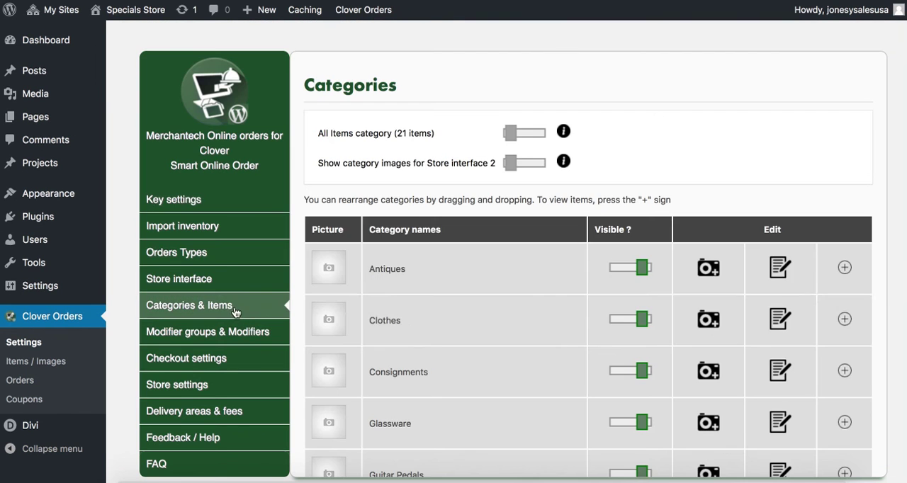
{"action": "scroll", "coordinate": [416, 340], "scroll_direction": "down", "scroll_amount": 2}
{"action": "scroll", "coordinate": [571, 259], "scroll_direction": "down", "scroll_amount": 2}
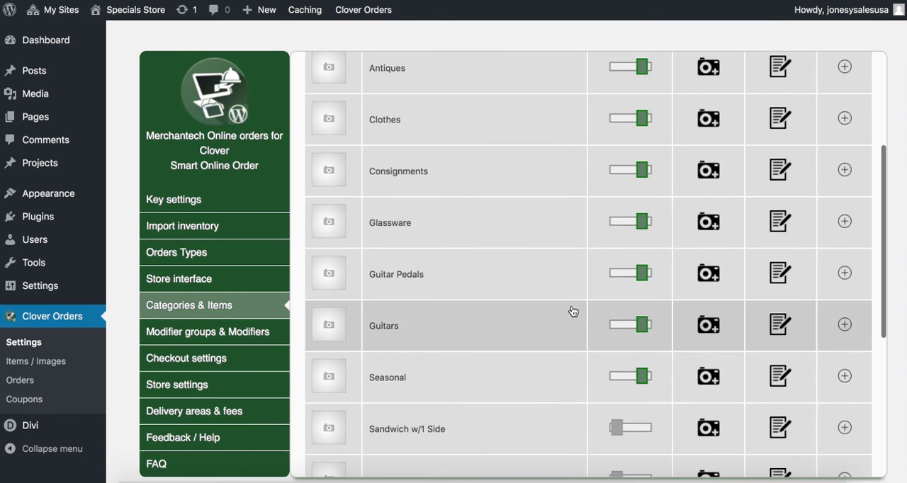
{"action": "scroll", "coordinate": [563, 260], "scroll_direction": "up", "scroll_amount": 3}
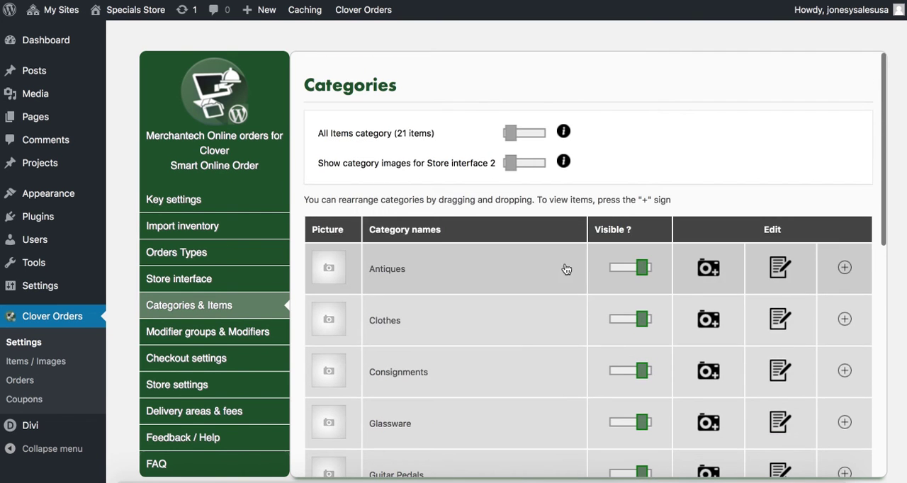
{"action": "scroll", "coordinate": [572, 332], "scroll_direction": "down", "scroll_amount": 1}
{"action": "scroll", "coordinate": [573, 333], "scroll_direction": "down", "scroll_amount": 6}
{"action": "scroll", "coordinate": [574, 332], "scroll_direction": "up", "scroll_amount": 5}
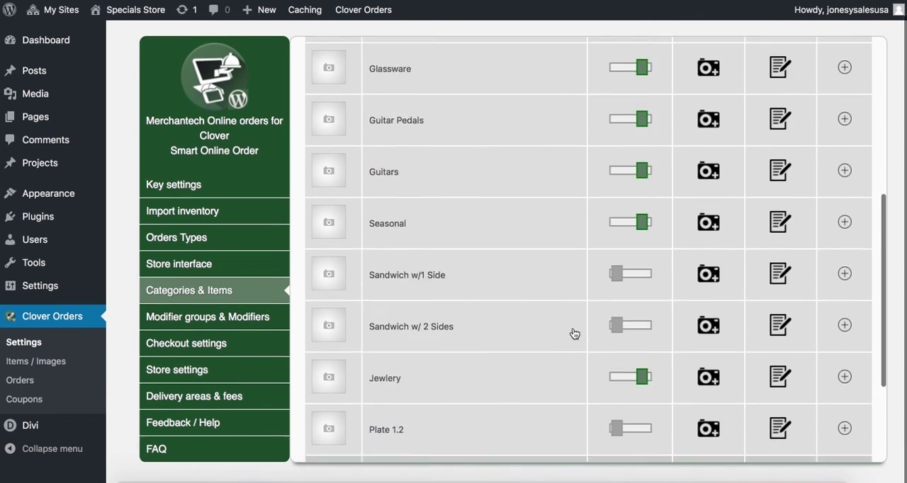
Hide the Antiques, Clothes, Consignments, Glassware, Guitar Pedals and Seasonal categories on the Specials Store, leaving Guitars visible
{"action": "left_click", "coordinate": [641, 60]}
{"action": "left_click", "coordinate": [643, 110]}
{"action": "left_click", "coordinate": [639, 222]}
{"action": "left_click", "coordinate": [641, 163]}
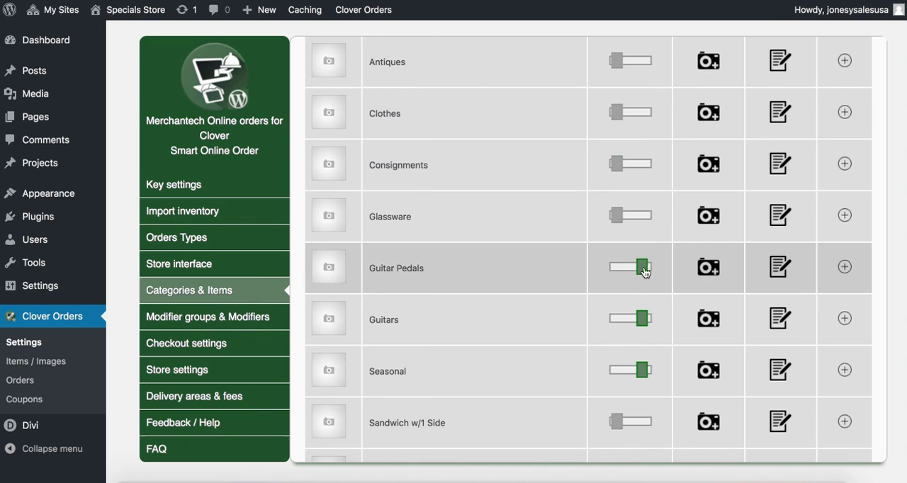
{"action": "left_click", "coordinate": [643, 274]}
{"action": "left_click", "coordinate": [643, 370]}
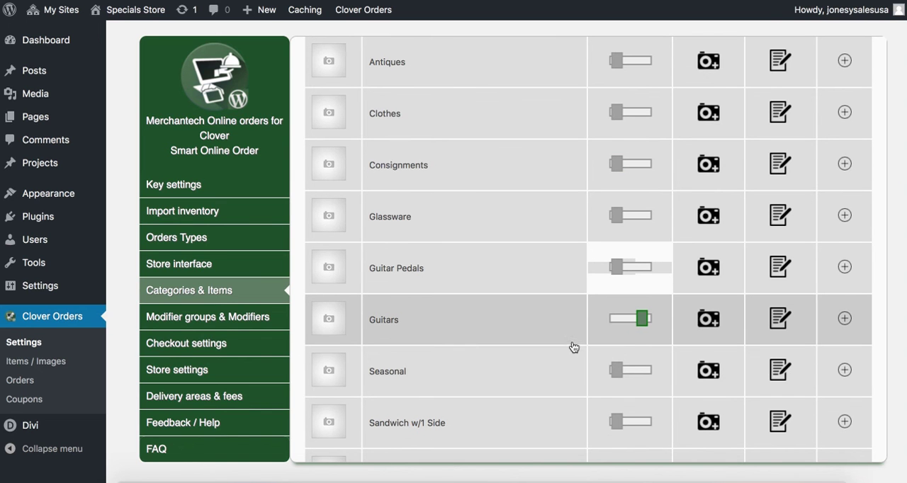
{"action": "scroll", "coordinate": [399, 324], "scroll_direction": "up", "scroll_amount": 3}
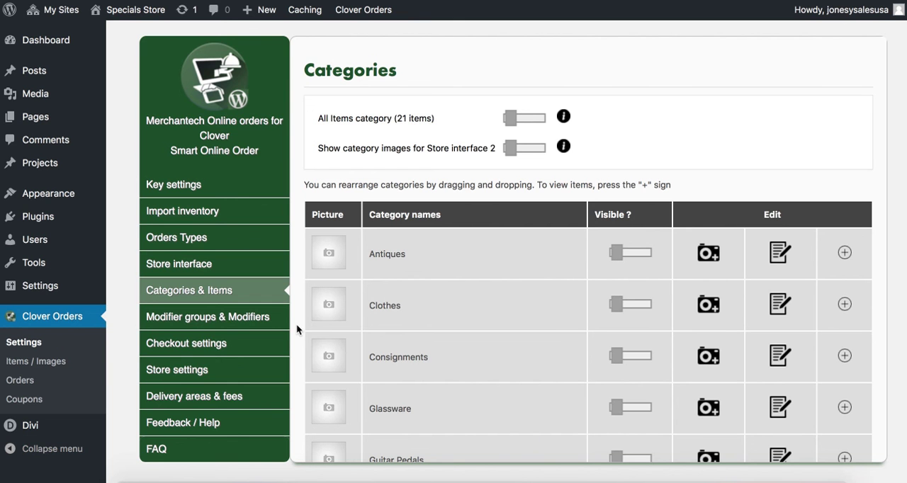
{"action": "scroll", "coordinate": [300, 329], "scroll_direction": "down", "scroll_amount": 1}
{"action": "scroll", "coordinate": [301, 330], "scroll_direction": "up", "scroll_amount": 1}
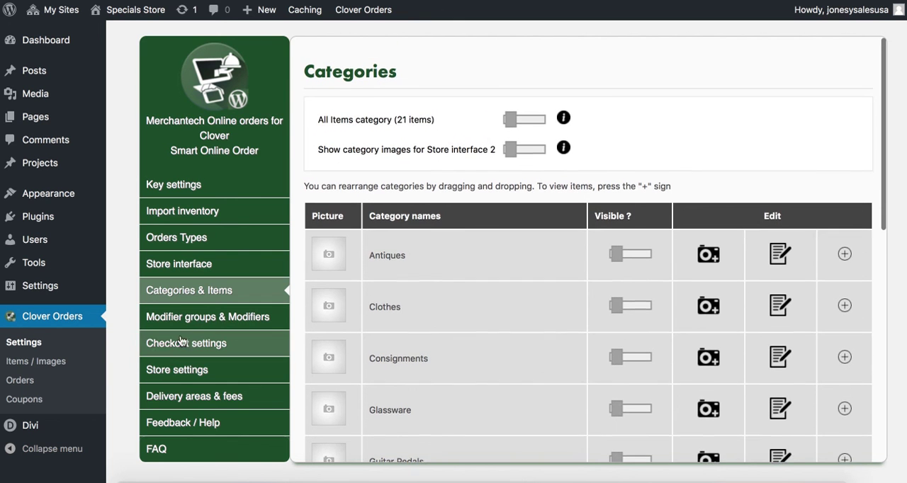
Open the Store settings and review the order notification, stock tracking, business hours, scheduled orders and store pages options
{"action": "left_click", "coordinate": [176, 362]}
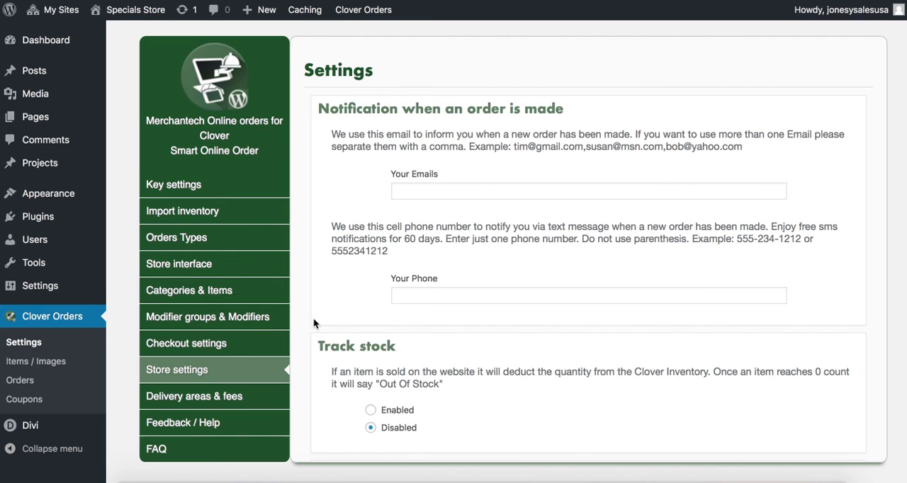
{"action": "left_click", "coordinate": [431, 187]}
{"action": "scroll", "coordinate": [343, 294], "scroll_direction": "down", "scroll_amount": 5}
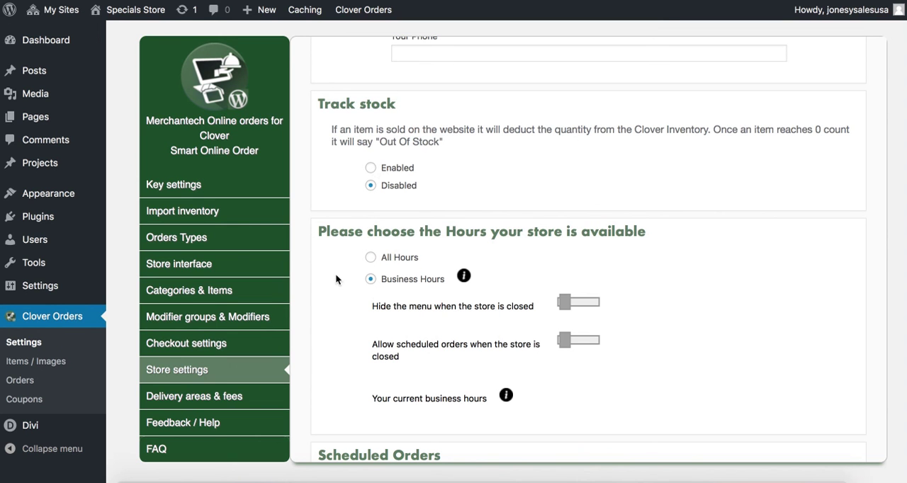
{"action": "scroll", "coordinate": [328, 296], "scroll_direction": "down", "scroll_amount": 3}
{"action": "scroll", "coordinate": [342, 320], "scroll_direction": "down", "scroll_amount": 1}
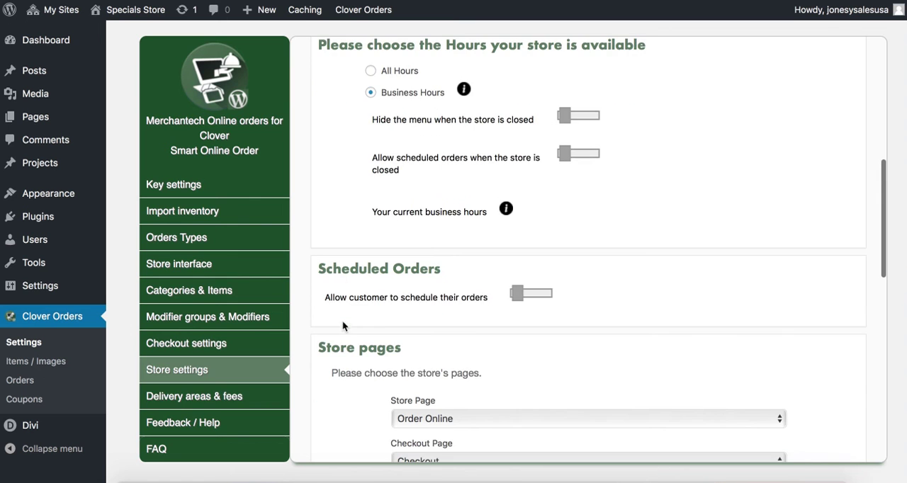
Open the Clover Orders Feedback / Help section with its support contact form
{"action": "left_click", "coordinate": [217, 430]}
{"action": "scroll", "coordinate": [338, 374], "scroll_direction": "up", "scroll_amount": 3}
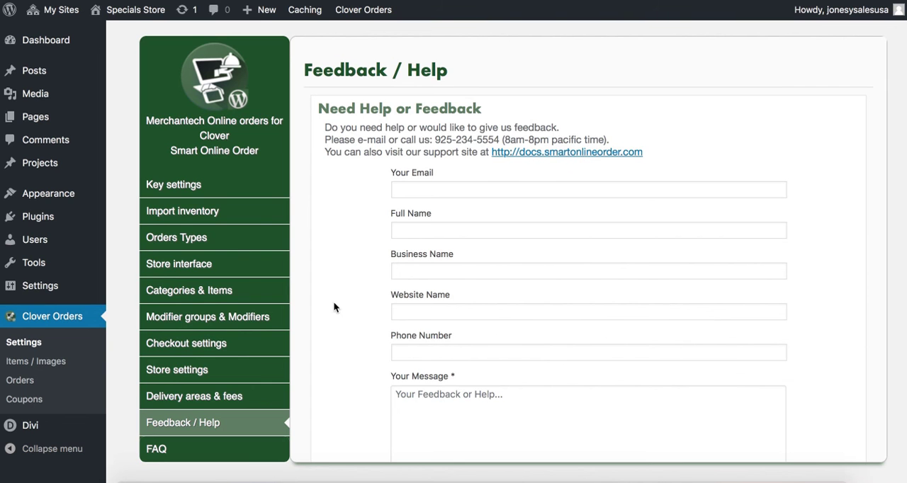
{"action": "scroll", "coordinate": [120, 289], "scroll_direction": "up", "scroll_amount": 1}
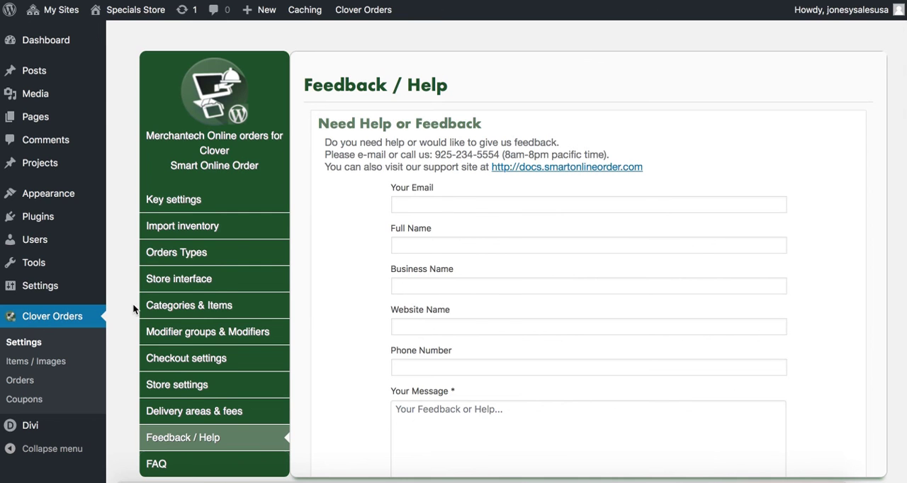
{"action": "scroll", "coordinate": [137, 239], "scroll_direction": "up", "scroll_amount": 1}
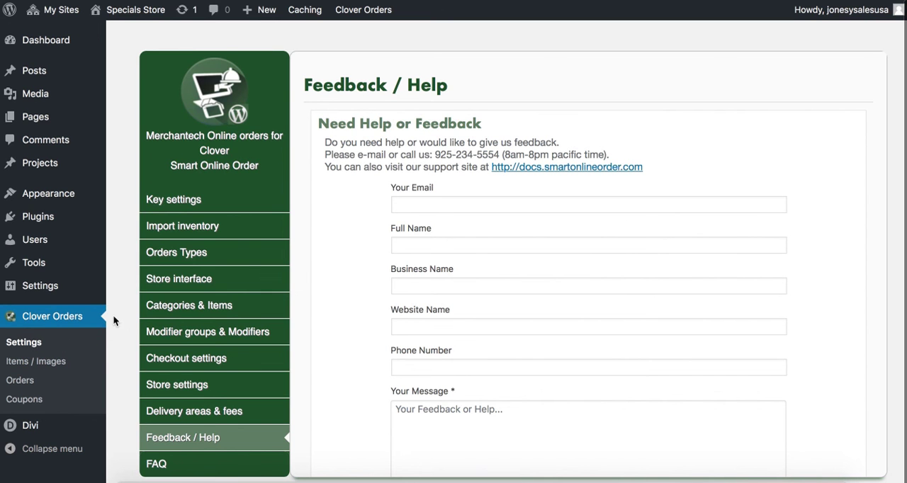
{"action": "scroll", "coordinate": [113, 312], "scroll_direction": "down", "scroll_amount": 1}
{"action": "scroll", "coordinate": [113, 312], "scroll_direction": "up", "scroll_amount": 1}
{"action": "scroll", "coordinate": [113, 312], "scroll_direction": "down", "scroll_amount": 1}
{"action": "scroll", "coordinate": [128, 259], "scroll_direction": "up", "scroll_amount": 1}
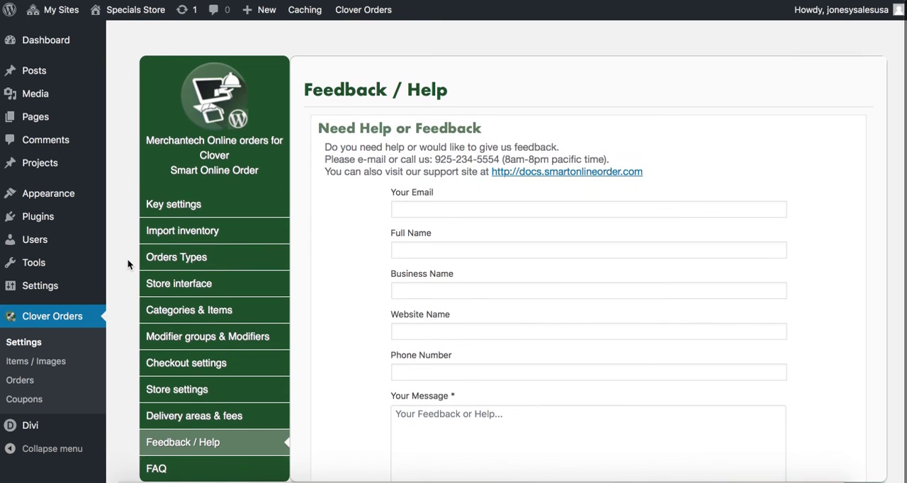
{"action": "scroll", "coordinate": [127, 262], "scroll_direction": "down", "scroll_amount": 1}
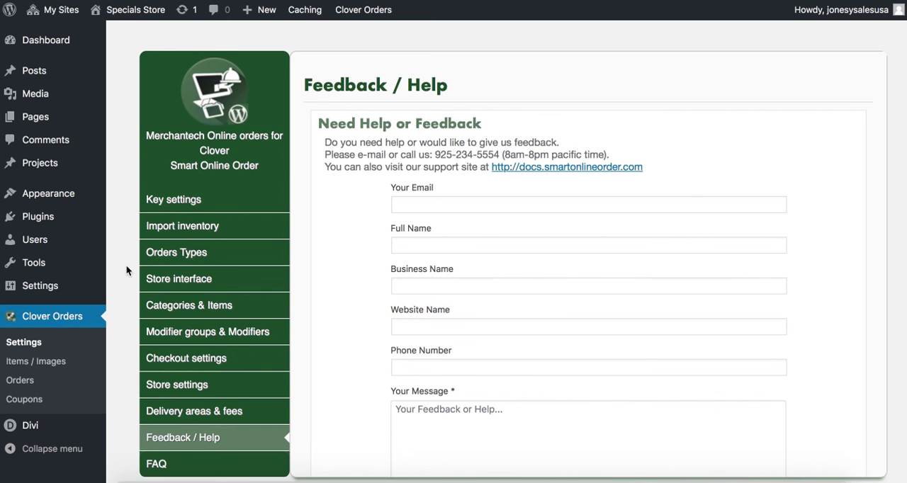
{"action": "scroll", "coordinate": [126, 260], "scroll_direction": "down", "scroll_amount": 1}
{"action": "scroll", "coordinate": [126, 265], "scroll_direction": "up", "scroll_amount": 1}
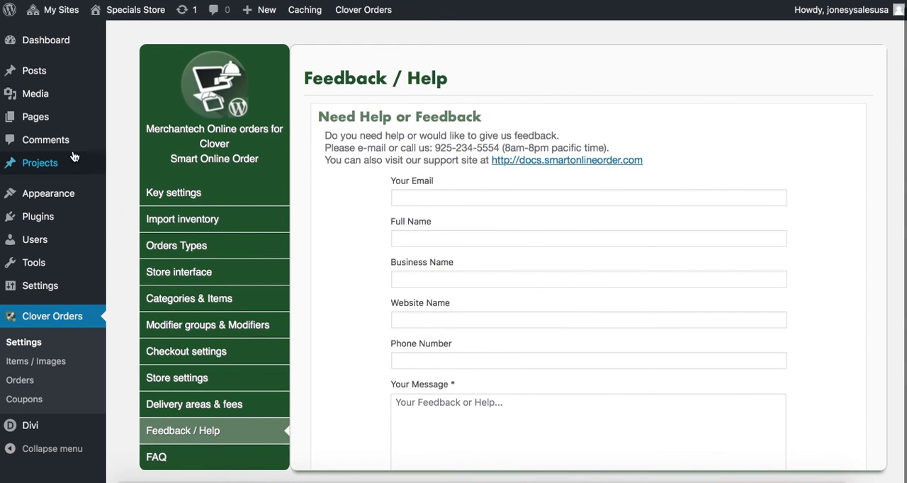
View the Specials Store's list of pages and return to the list of all sites in the network administration
{"action": "mouse_move", "coordinate": [103, 122]}
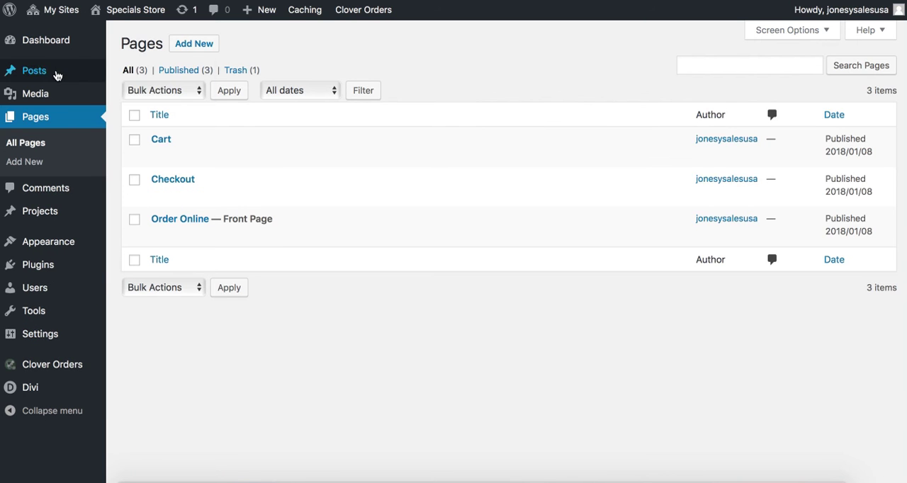
{"action": "mouse_move", "coordinate": [122, 15]}
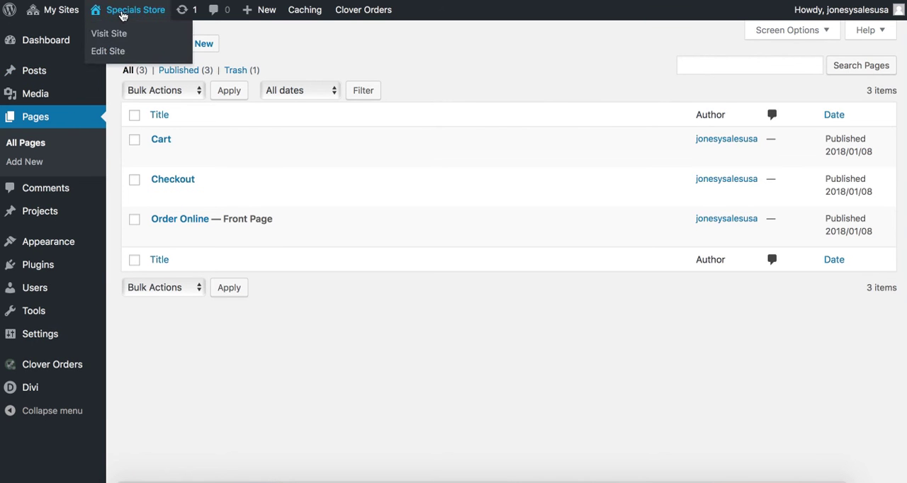
{"action": "mouse_move", "coordinate": [62, 10]}
{"action": "mouse_move", "coordinate": [52, 35]}
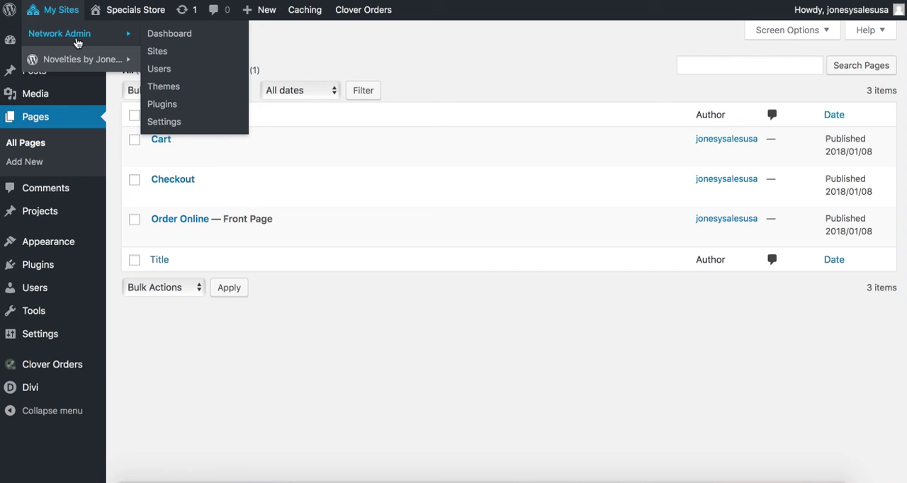
{"action": "left_click", "coordinate": [158, 52]}
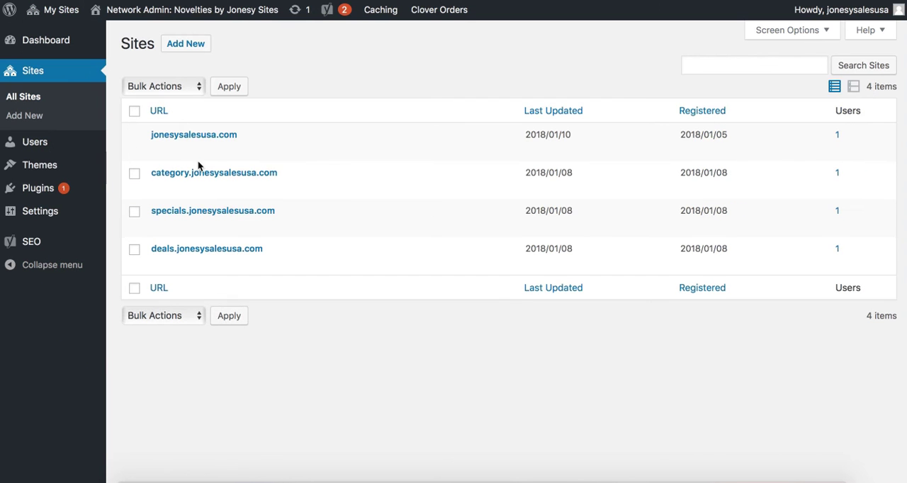
Open the dashboard of the main jonesysalesusa.com site and view its list of pages
{"action": "left_click", "coordinate": [183, 146]}
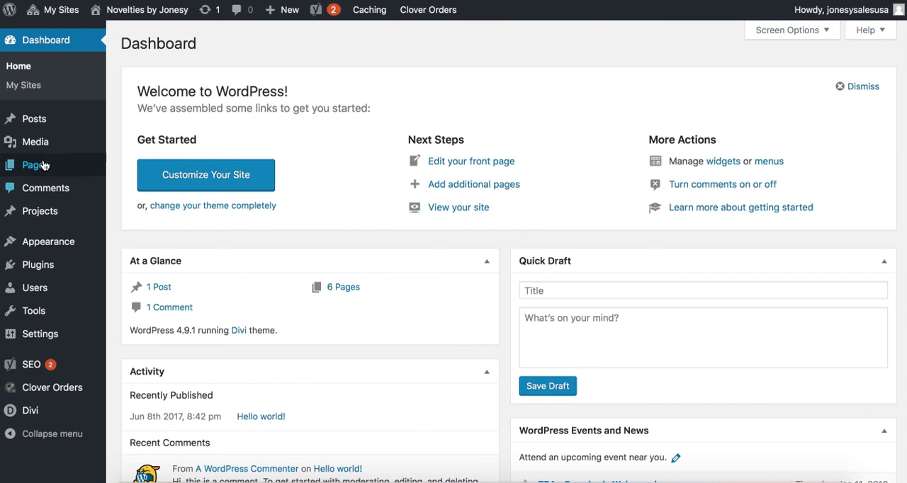
{"action": "left_click", "coordinate": [132, 167]}
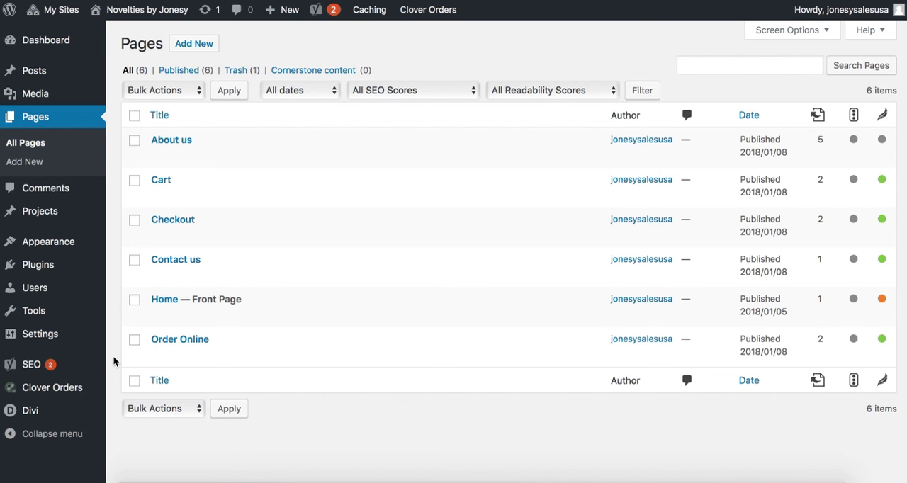
{"action": "scroll", "coordinate": [112, 341], "scroll_direction": "down", "scroll_amount": 1}
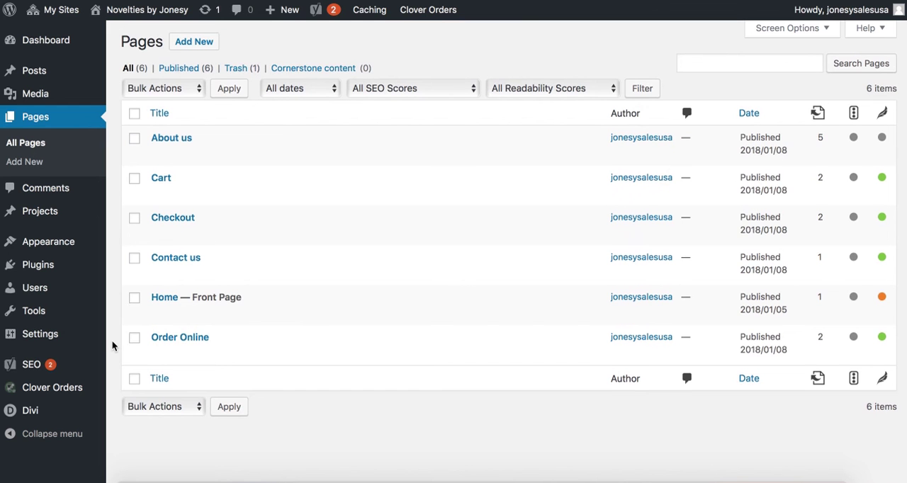